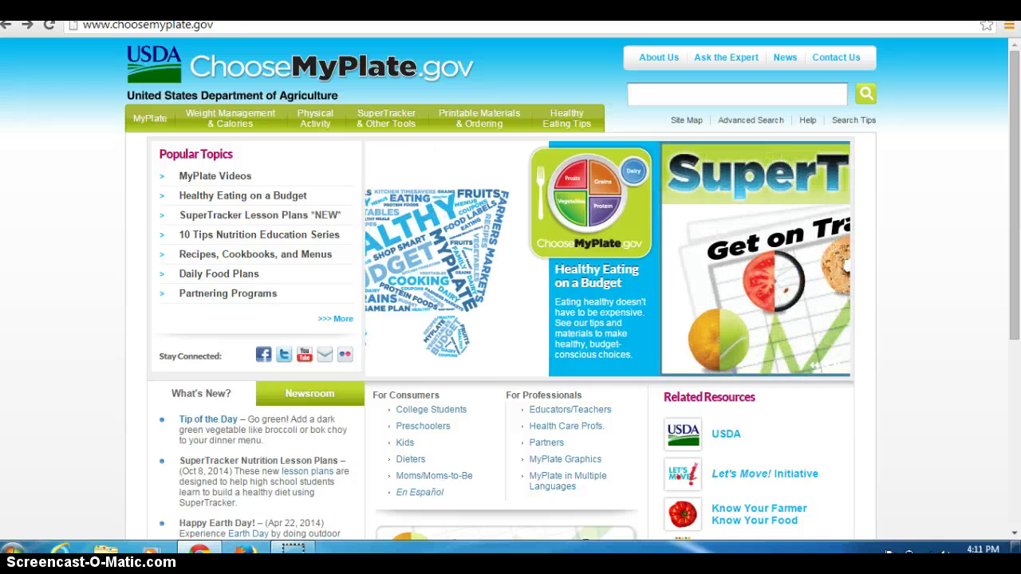
- Go from ChooseMyPlate's 'SuperTracker & Other Tools' page to the SuperTracker home page
mouse_move(376, 120)
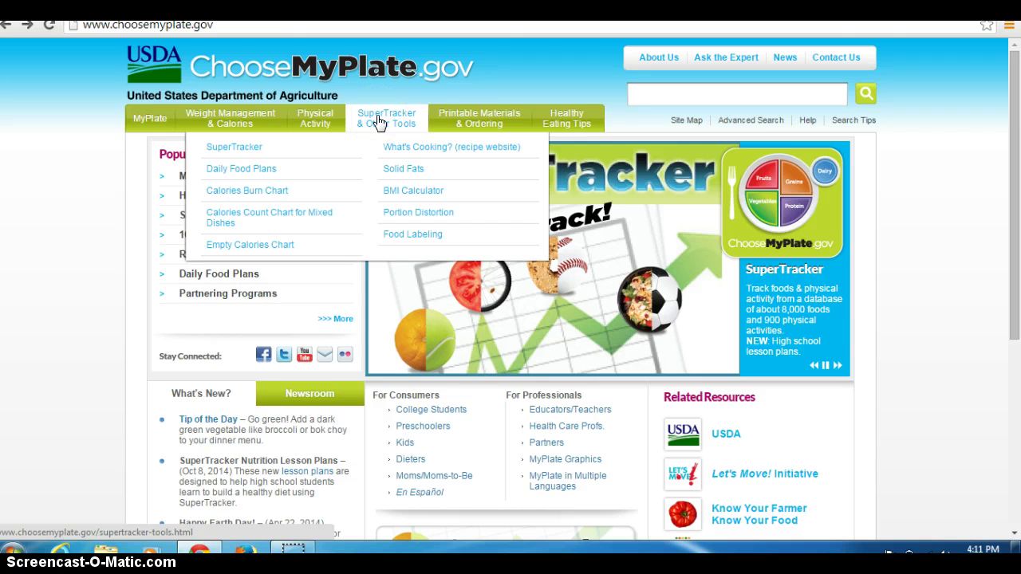
click(379, 121)
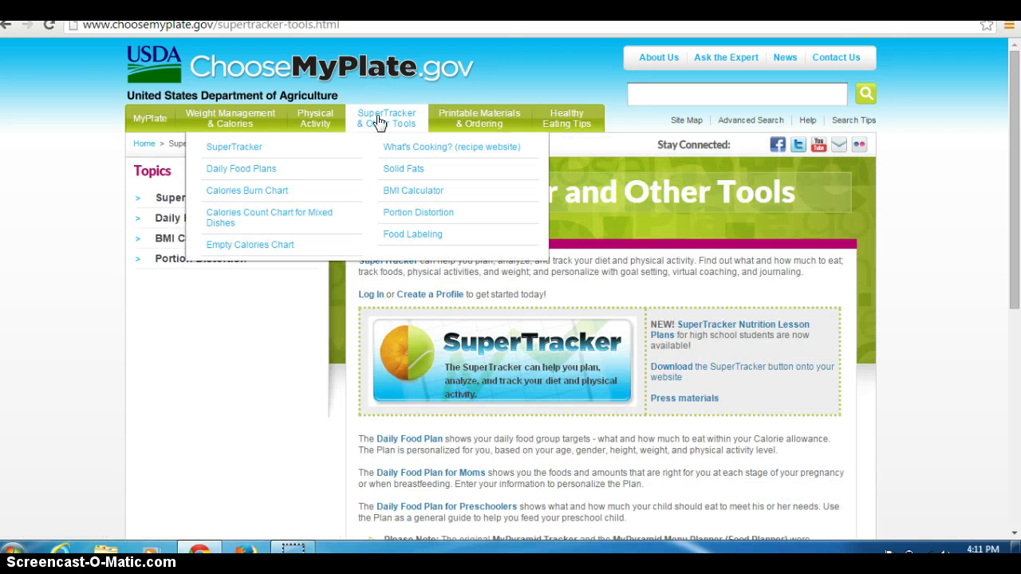
click(450, 351)
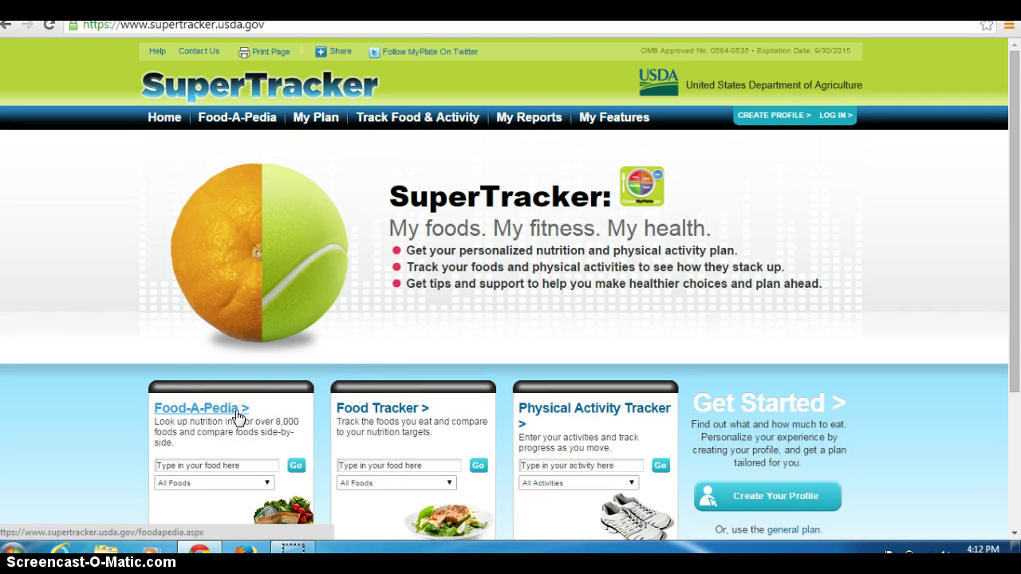
- Open the Food-A-Pedia food lookup page from the SuperTracker home page
click(361, 420)
click(523, 411)
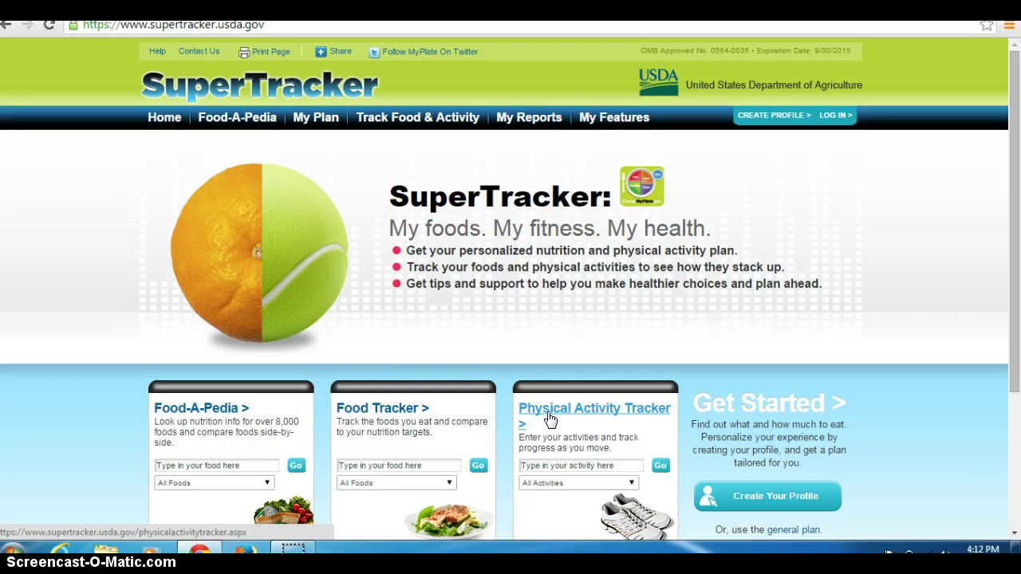
click(353, 395)
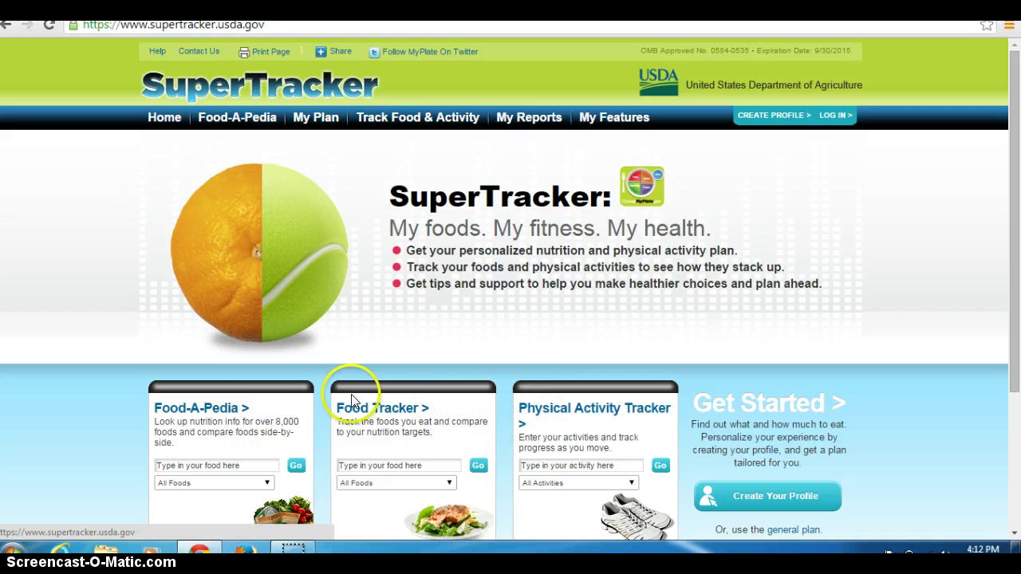
click(221, 414)
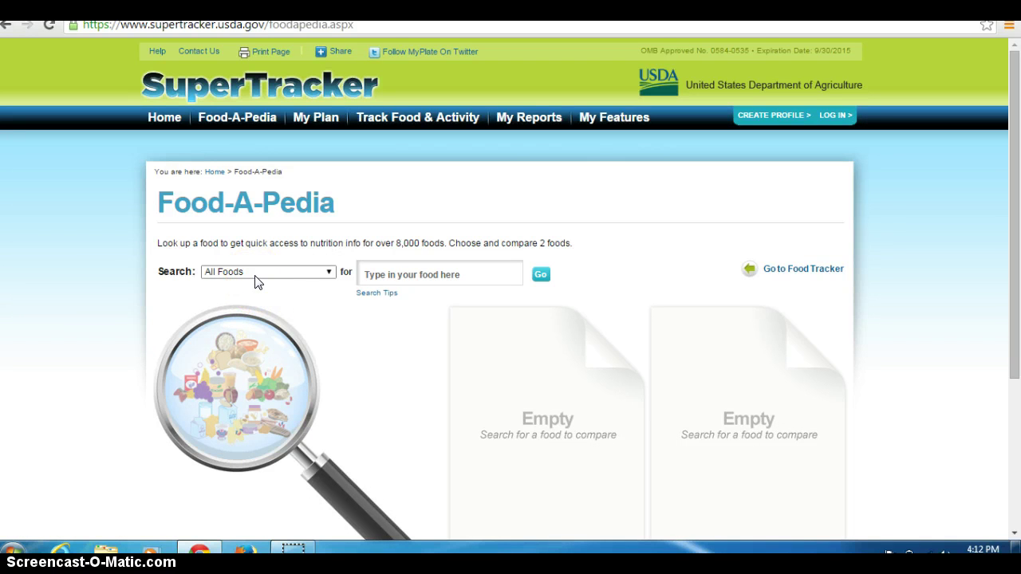
- Search 'cheeseburger' and show the McDonald's 1/4 lb cheeseburger's info card with 592 calories
click(395, 279)
text(che)
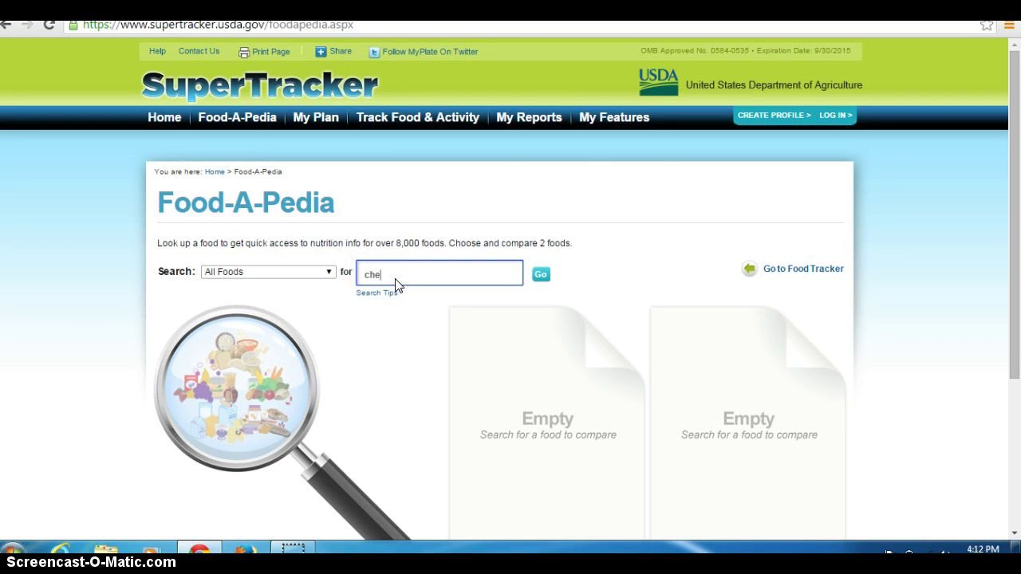
text(eseburger)
key(Return)
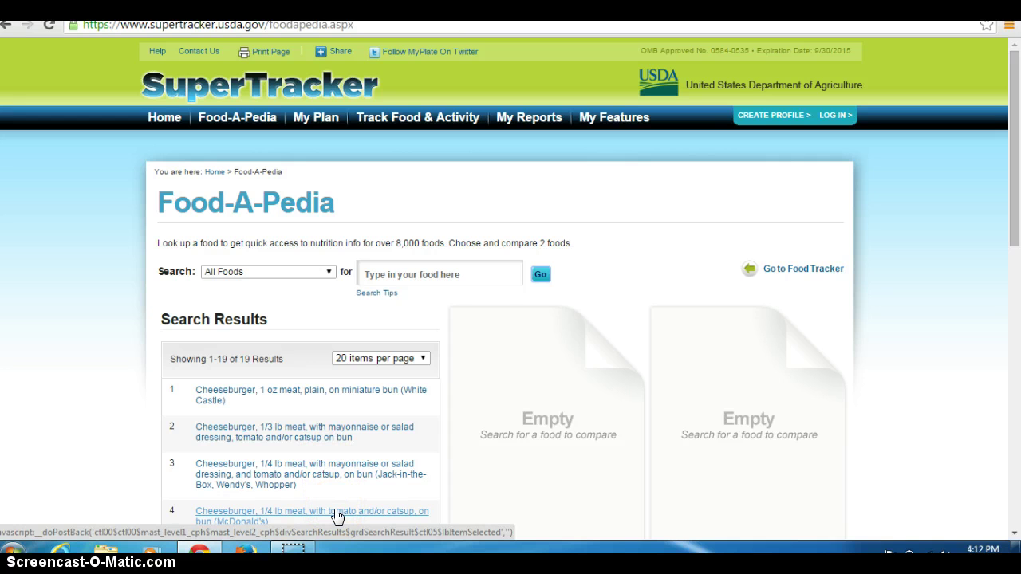
click(337, 517)
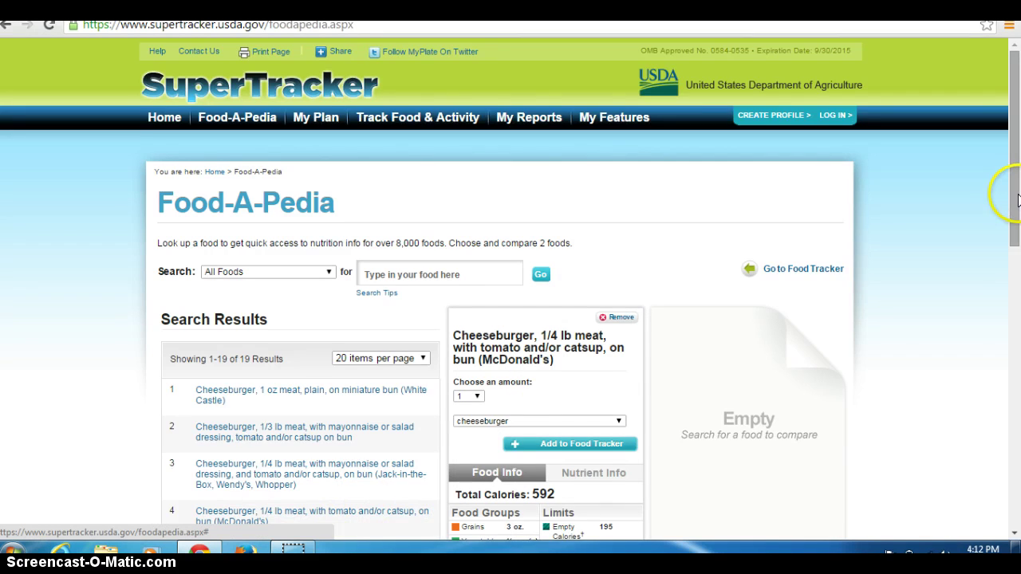
drag(1017, 195, 1017, 246)
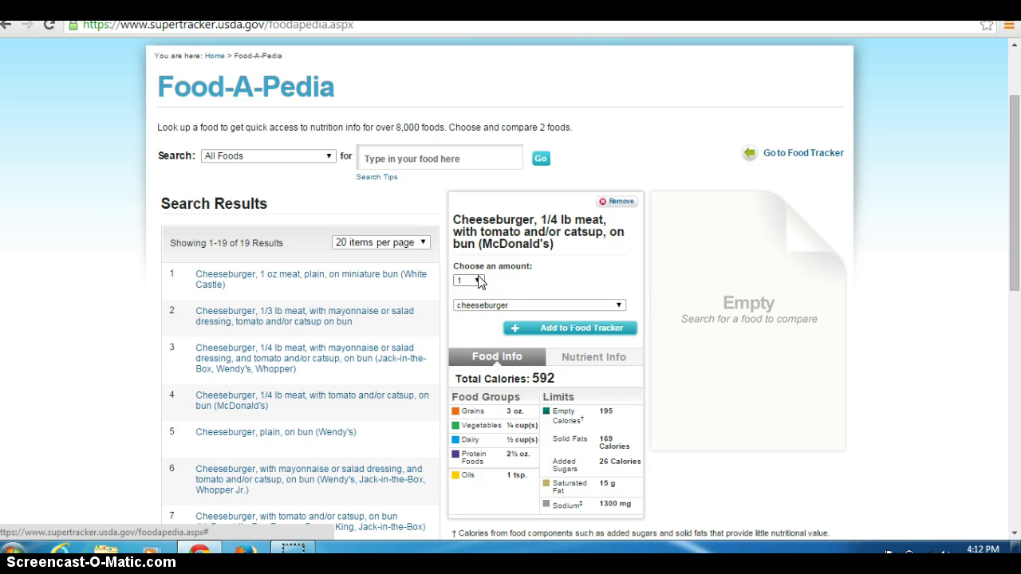
click(520, 381)
- Show the cheeseburger's Nutrient Info table: 33 g protein, 43 g carbohydrate, 32 g total fat
click(576, 352)
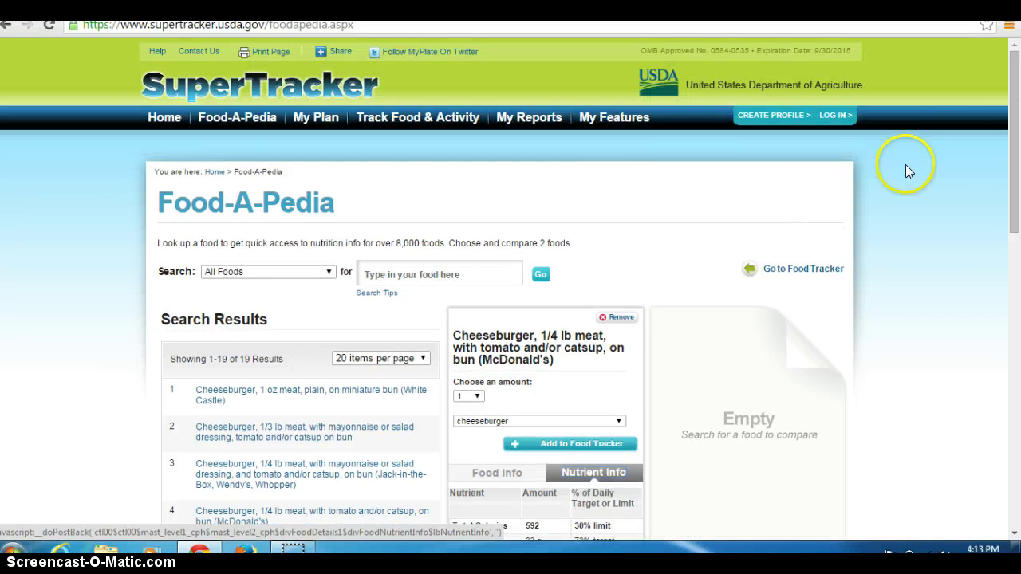
drag(1015, 128, 1018, 204)
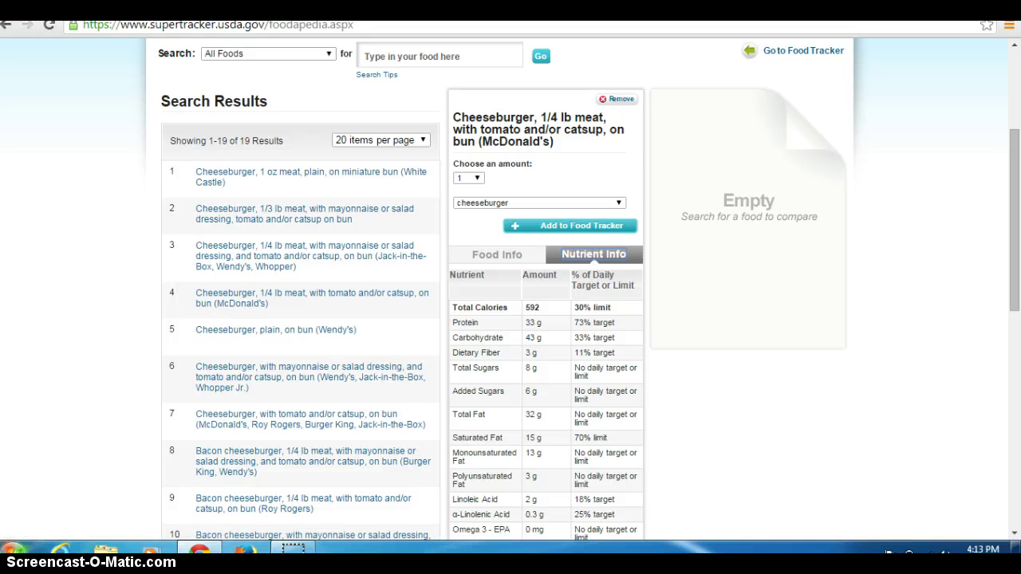
click(12, 549)
- Start Calculator and compute protein calories, 33 × 4 = 132
click(96, 202)
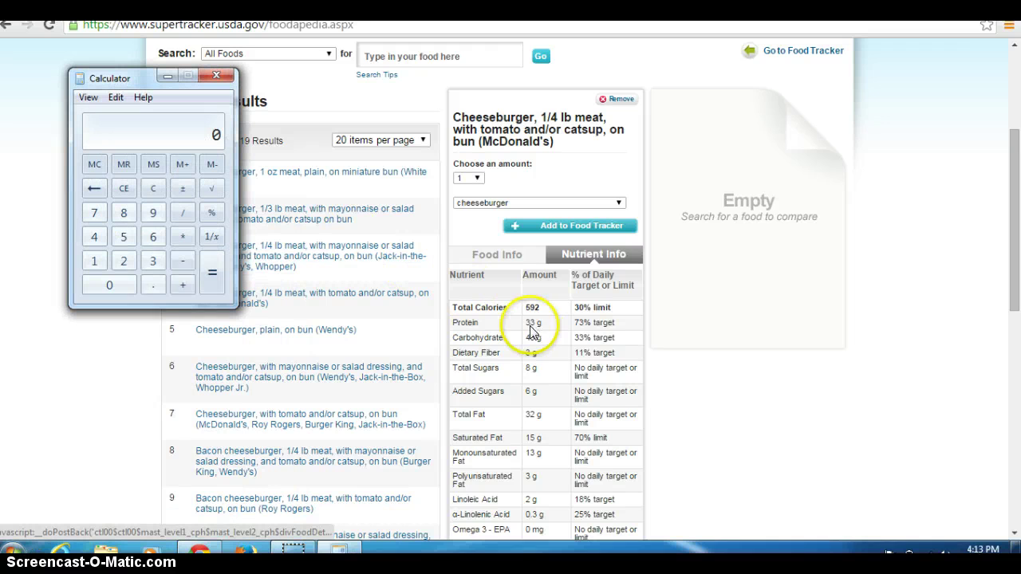
click(153, 261)
click(153, 261)
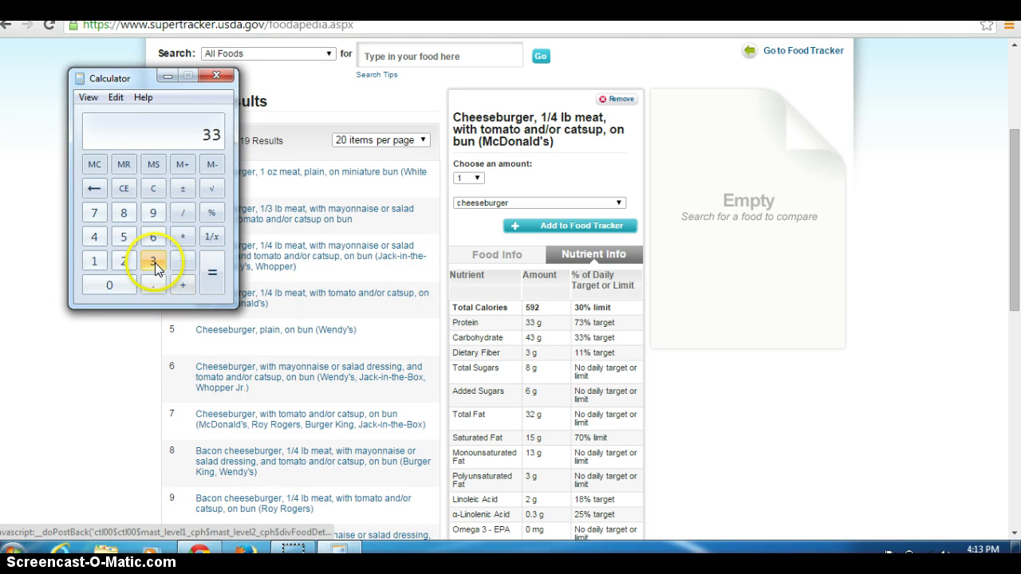
click(184, 238)
click(94, 237)
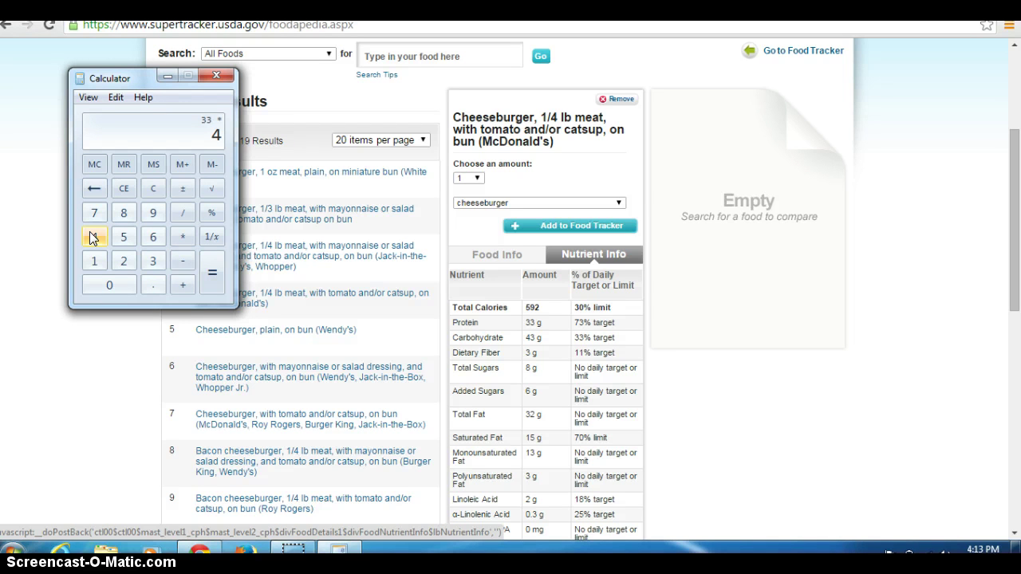
click(213, 278)
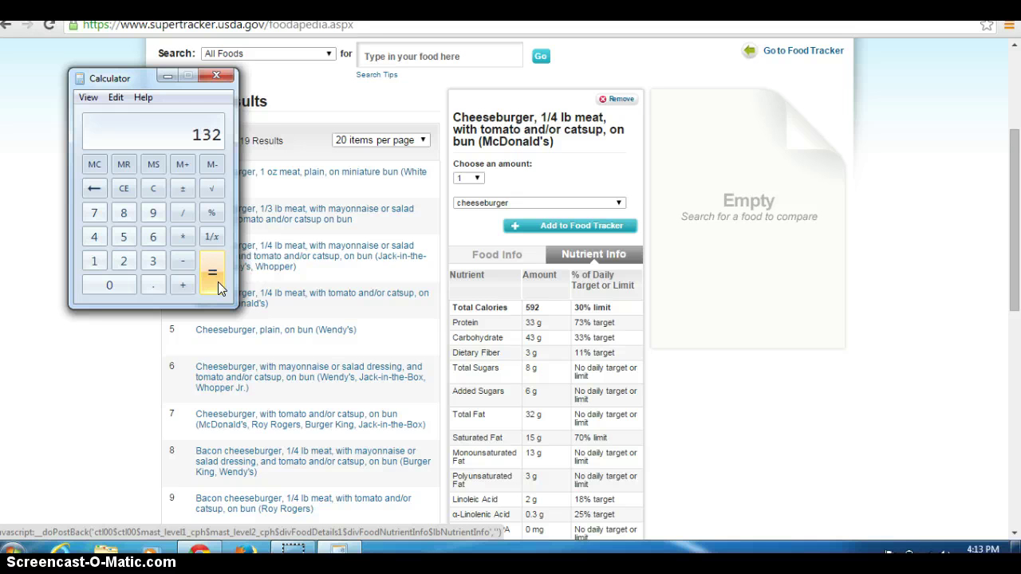
click(152, 197)
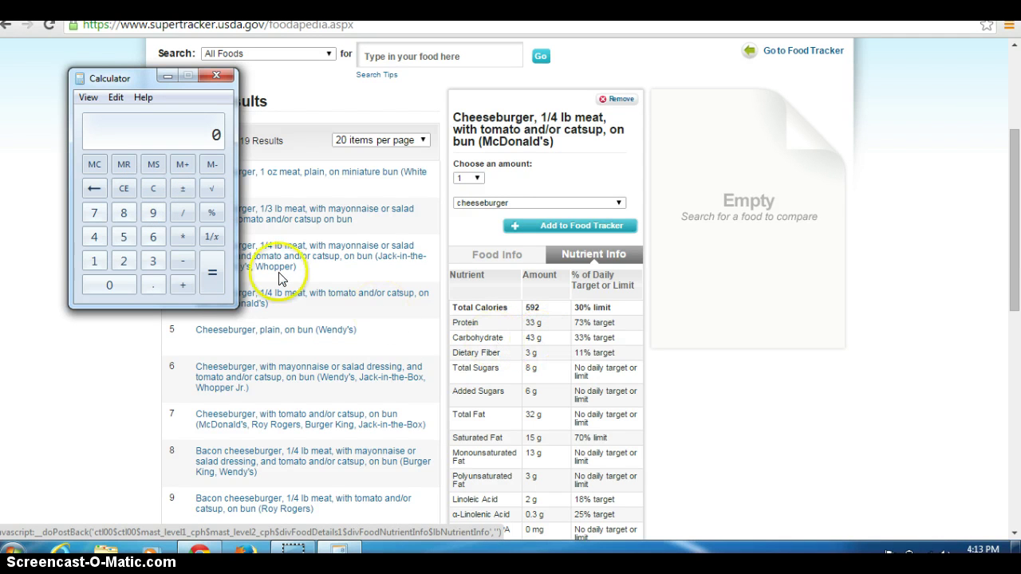
- Compute carbohydrate calories, 43 × 4 = 172, then clear the display
click(95, 237)
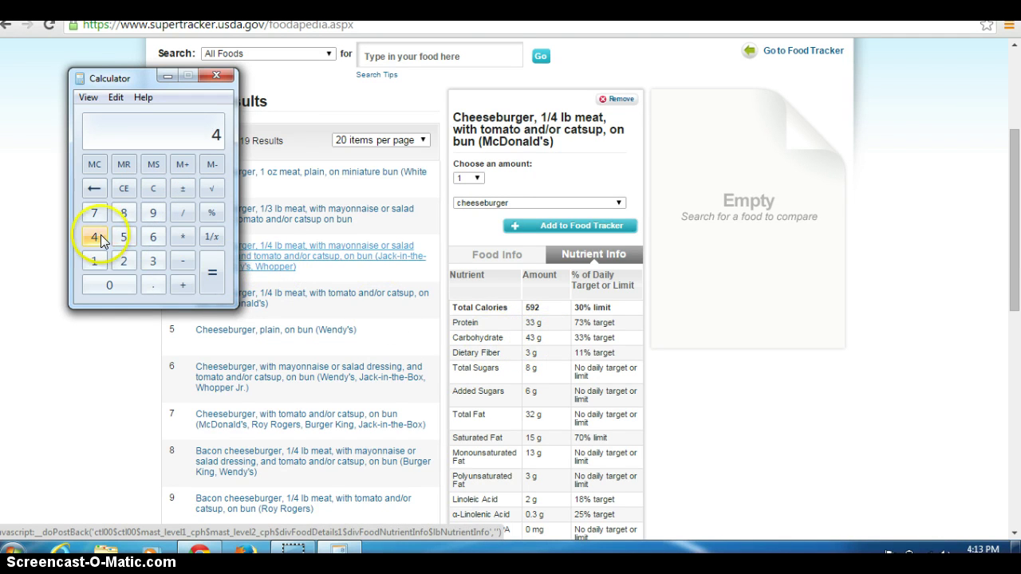
click(153, 261)
click(182, 239)
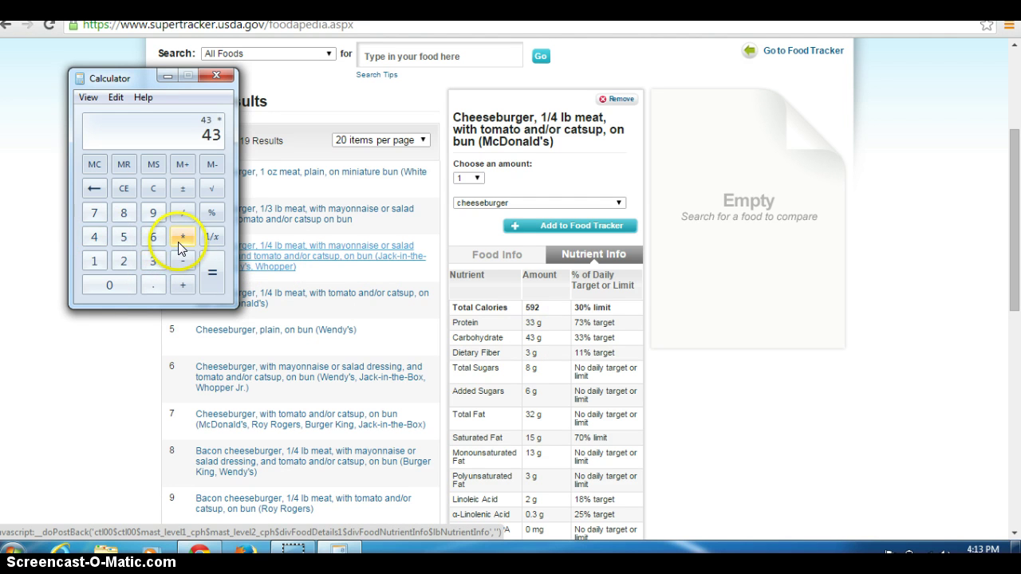
click(95, 237)
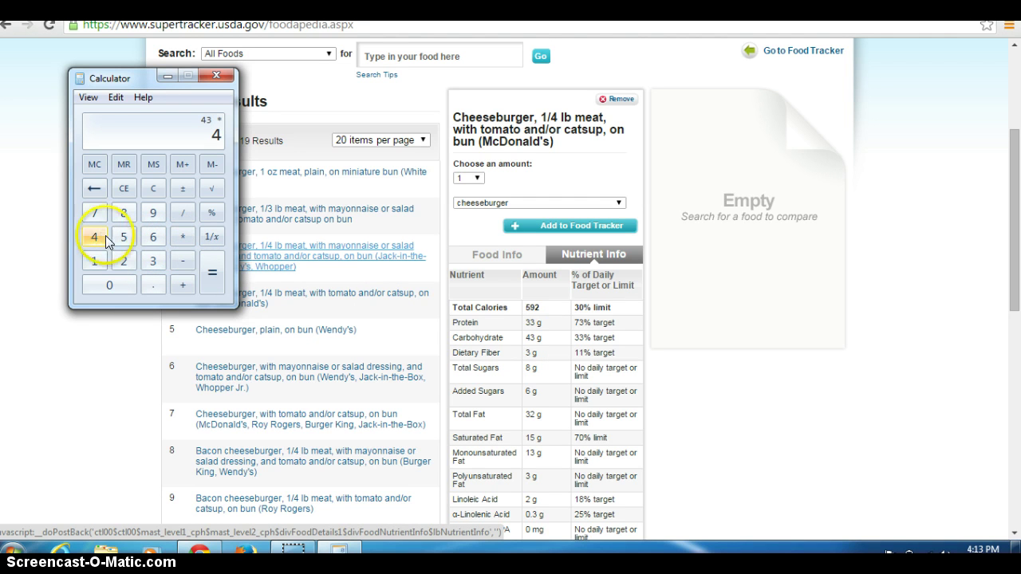
click(213, 284)
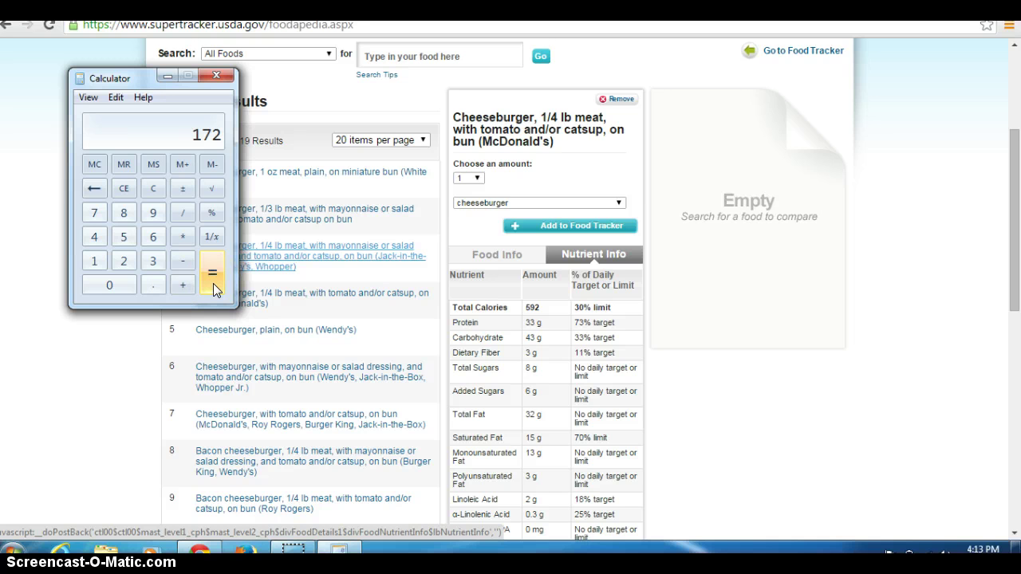
click(156, 190)
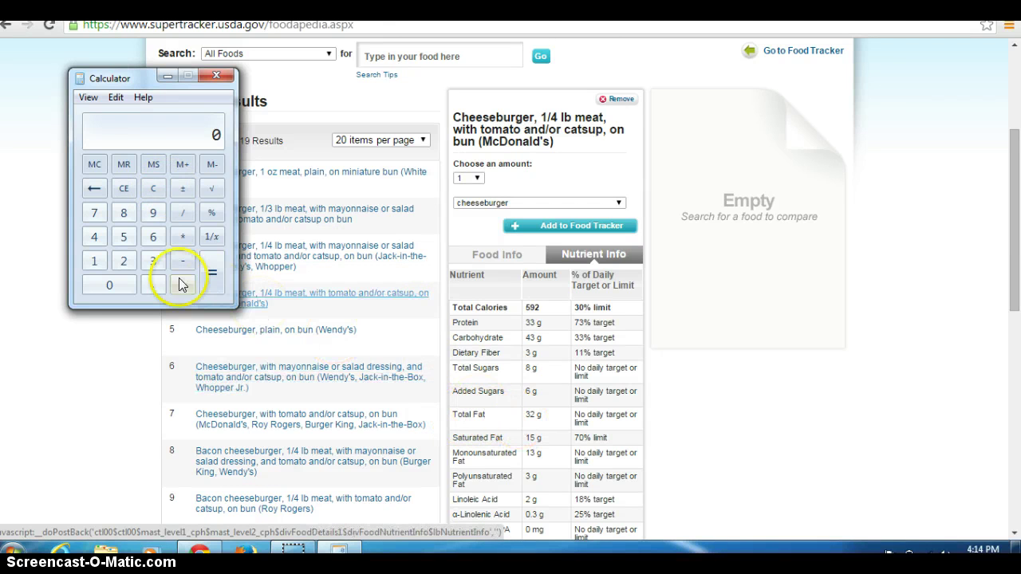
- Compute fat calories, 32 × 9 = 288
click(153, 261)
click(124, 262)
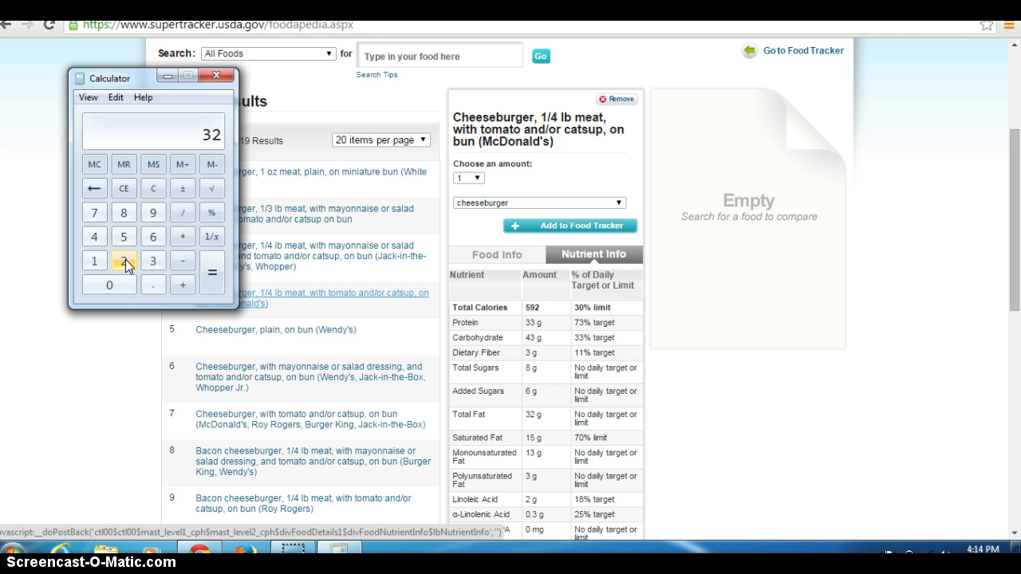
click(183, 237)
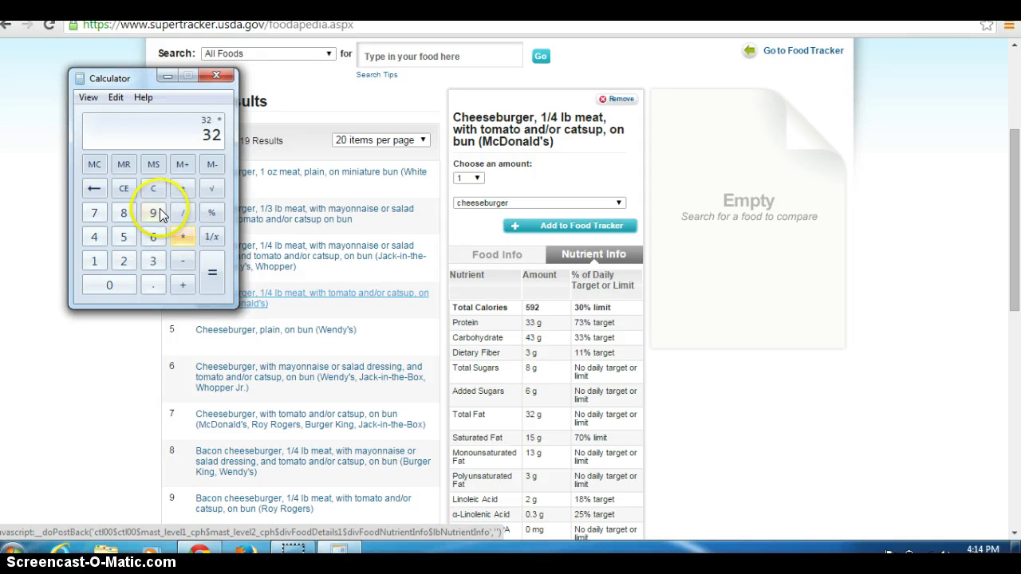
click(154, 214)
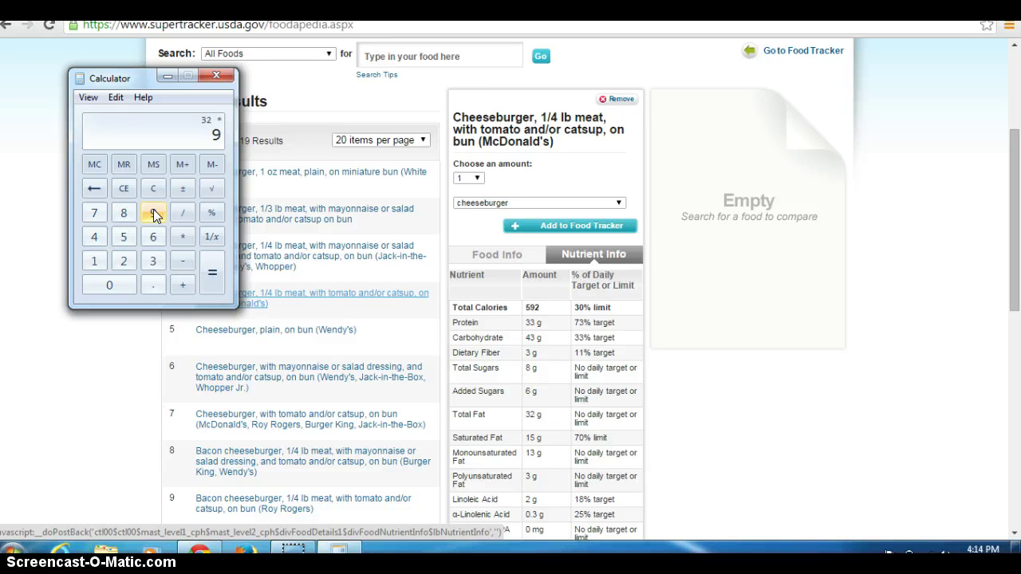
click(214, 273)
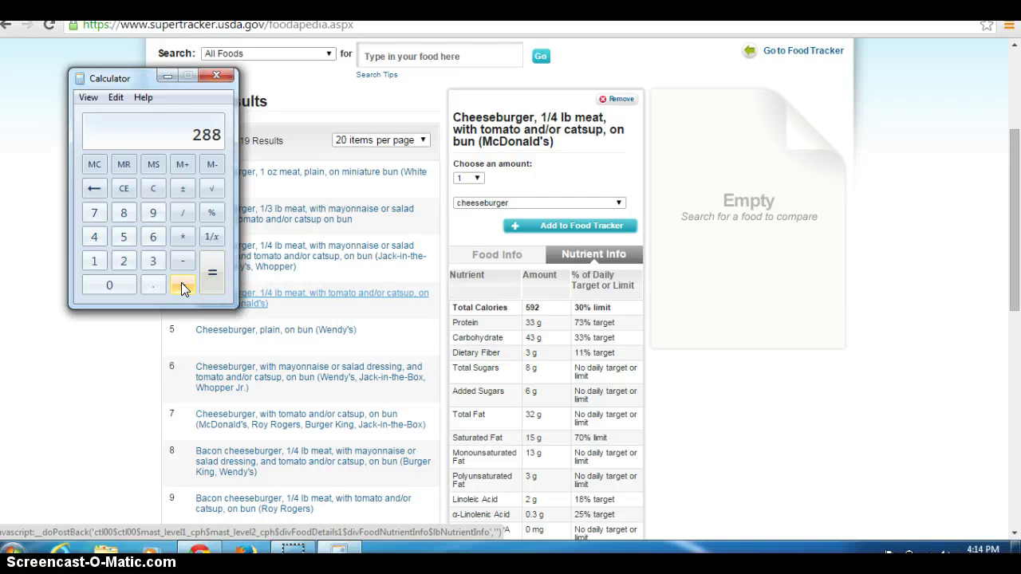
- Sum the fat, carbohydrate and protein calories, 288 + 172 + 132, to get 592
click(182, 285)
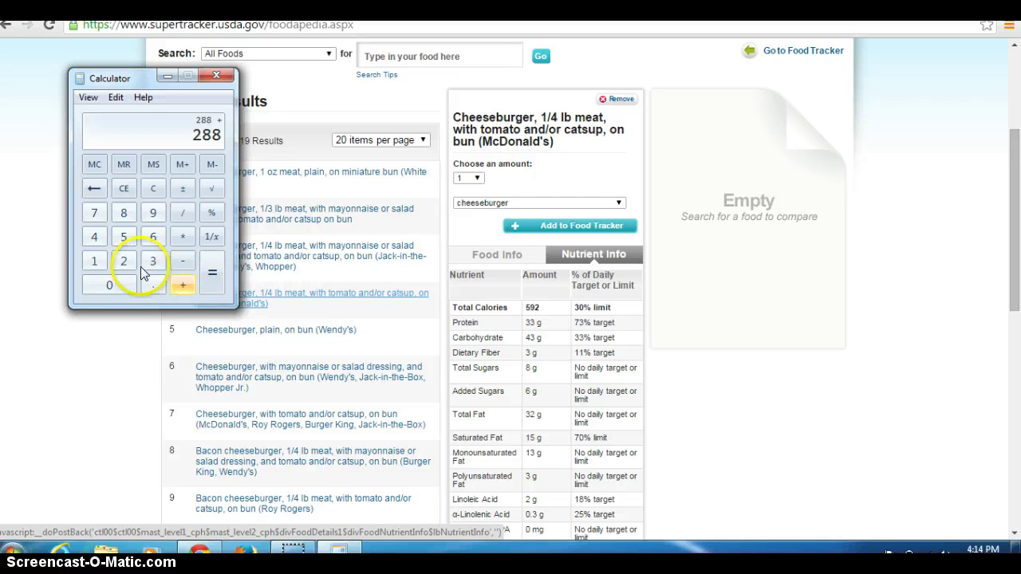
click(94, 263)
click(96, 216)
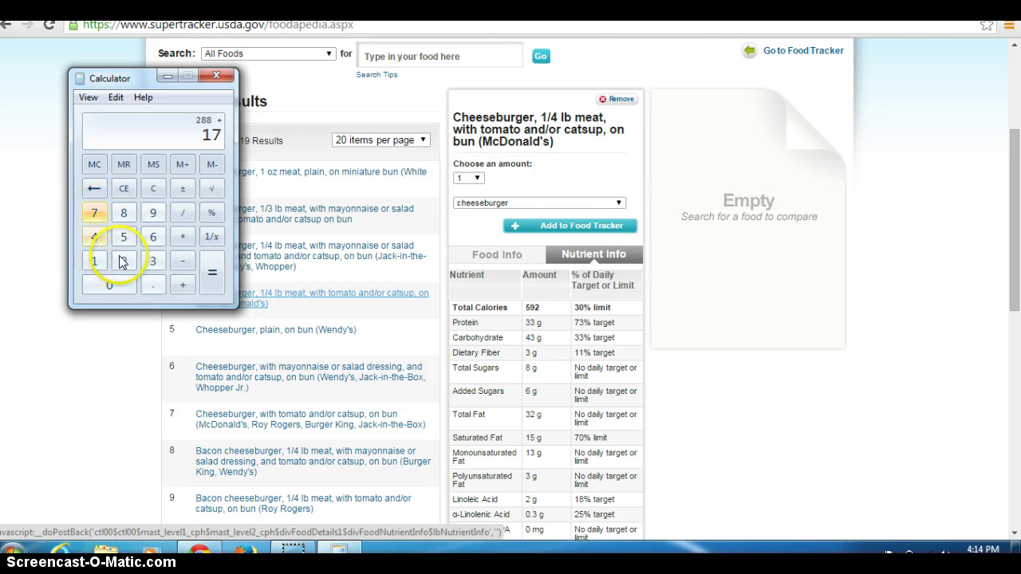
click(124, 264)
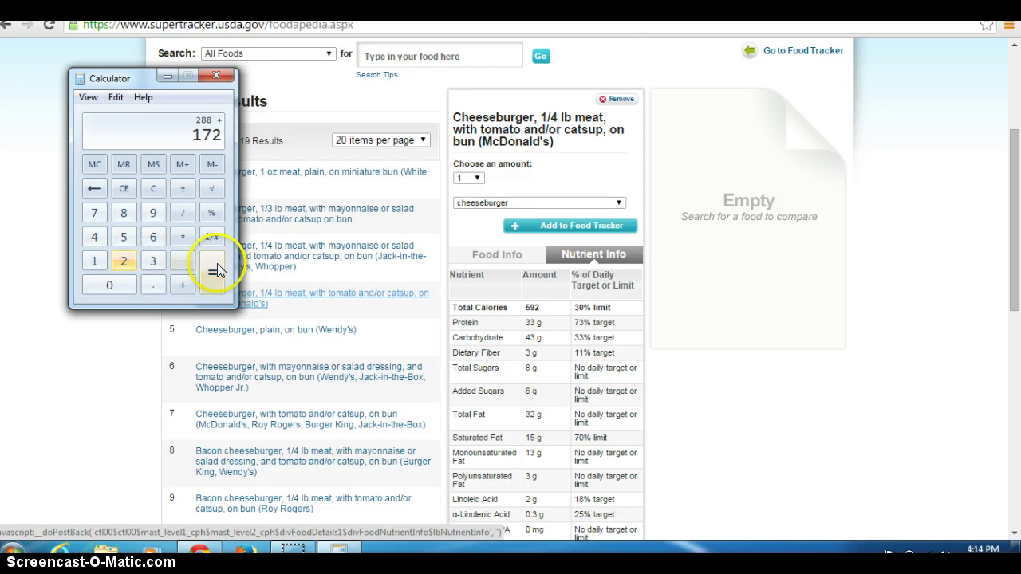
click(189, 286)
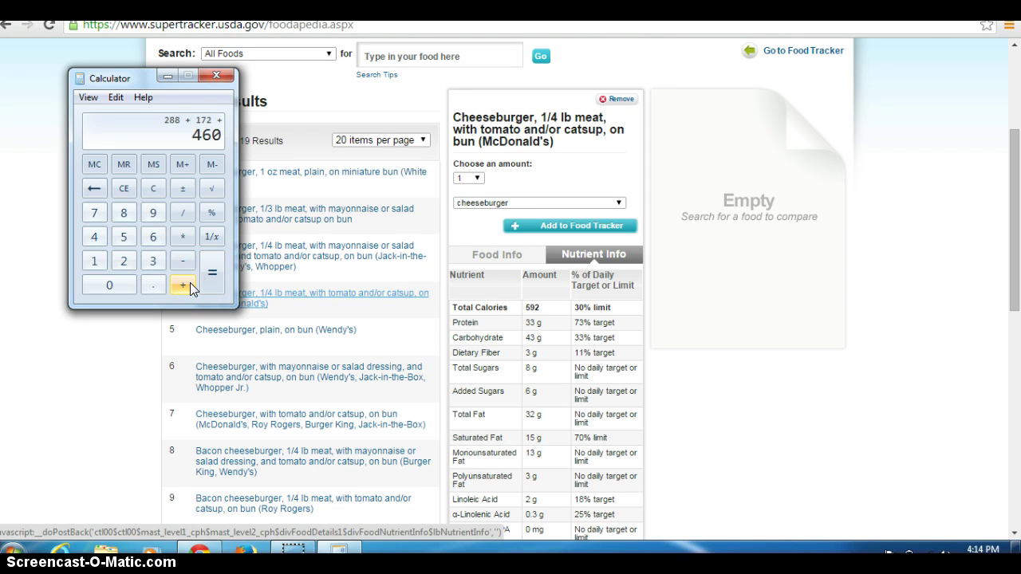
click(94, 263)
click(148, 263)
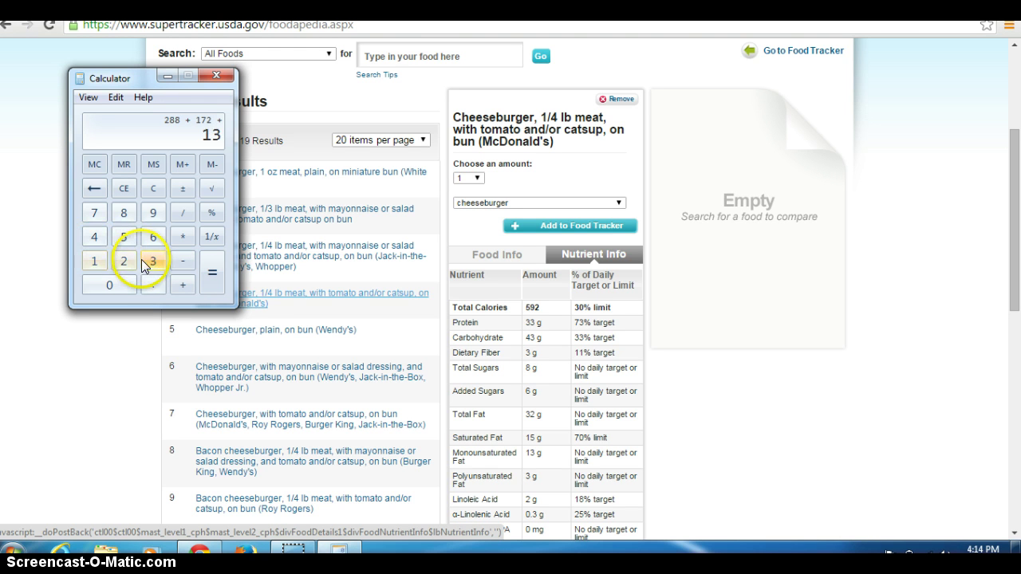
click(129, 259)
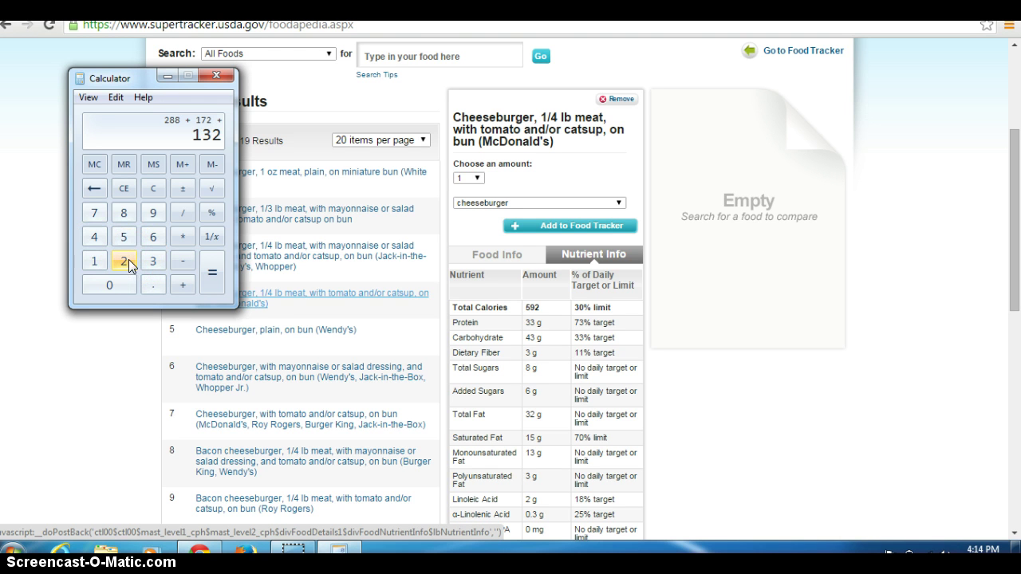
click(221, 276)
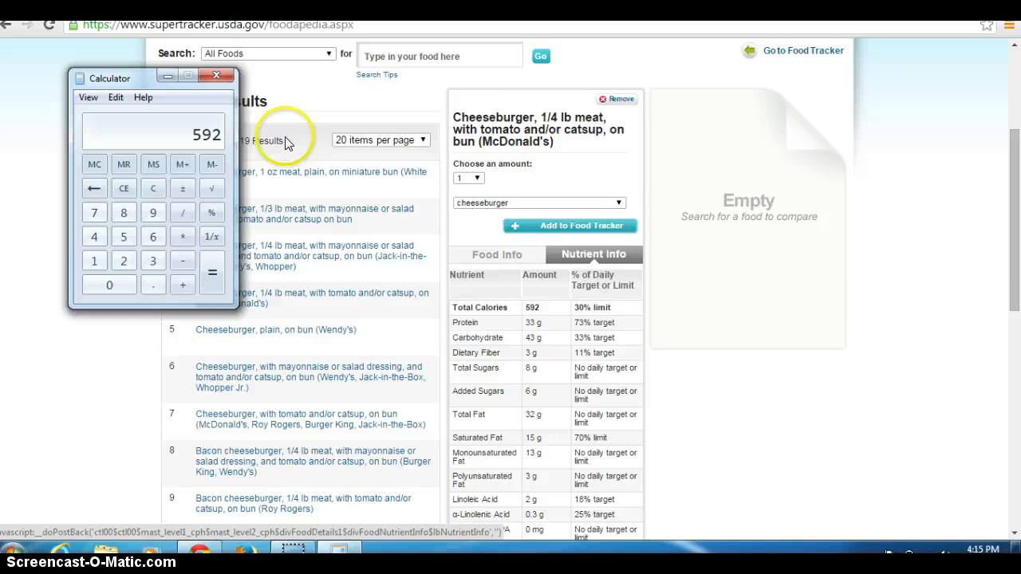
- Remove the McDonald's 1/4 lb cheeseburger card, leaving both comparison slots Empty
click(620, 100)
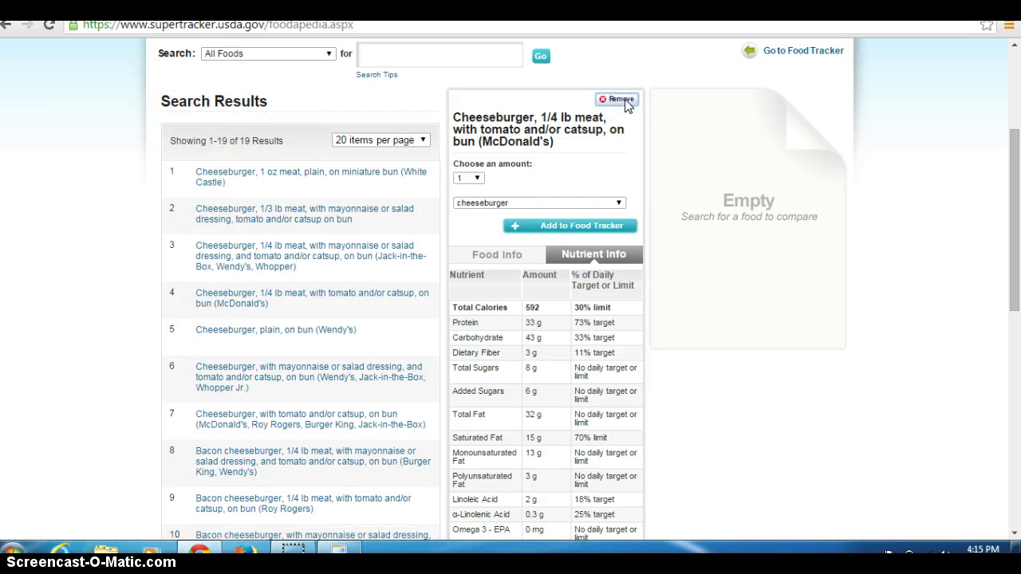
click(622, 100)
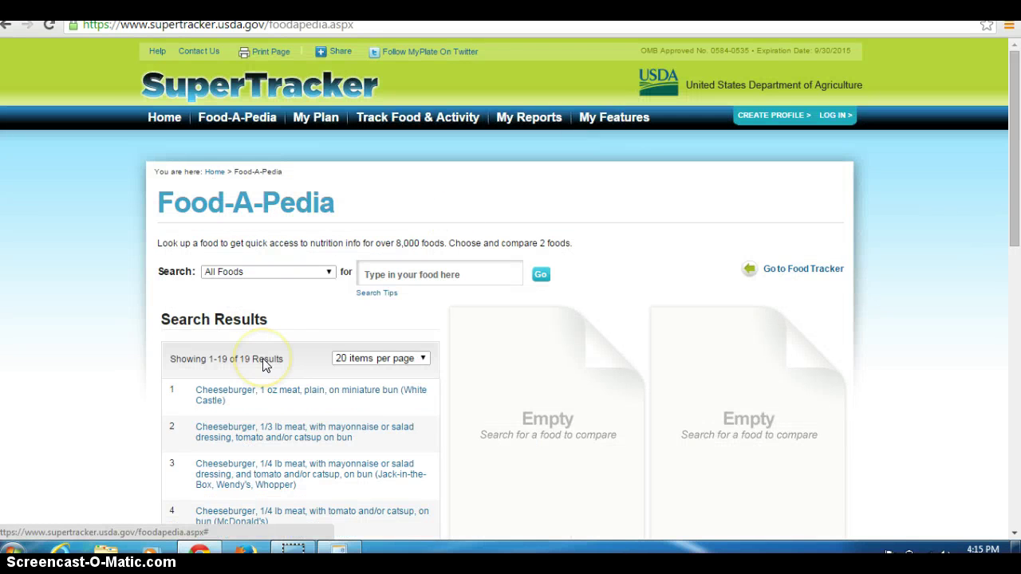